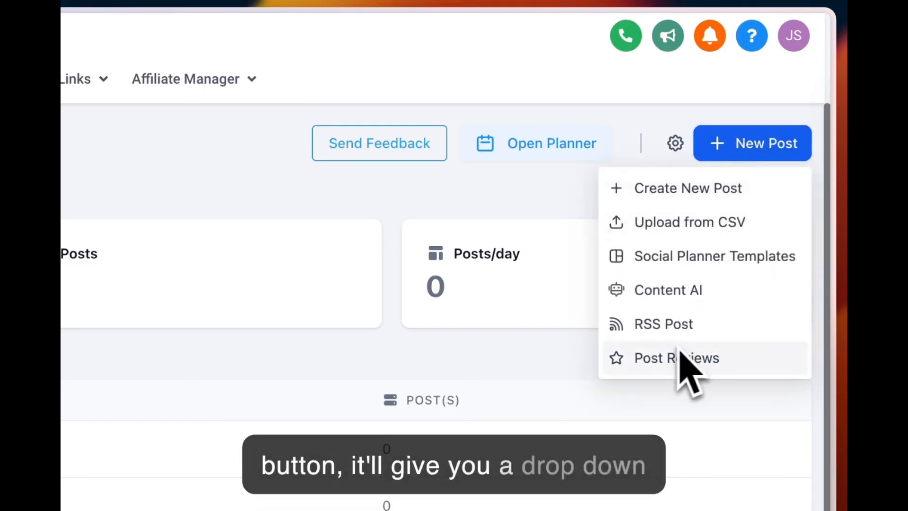
Step: Look through the All and Scheduled Posts lists, and return to the Recent Posts list
{"action": "left_click", "coordinate": [576, 196]}
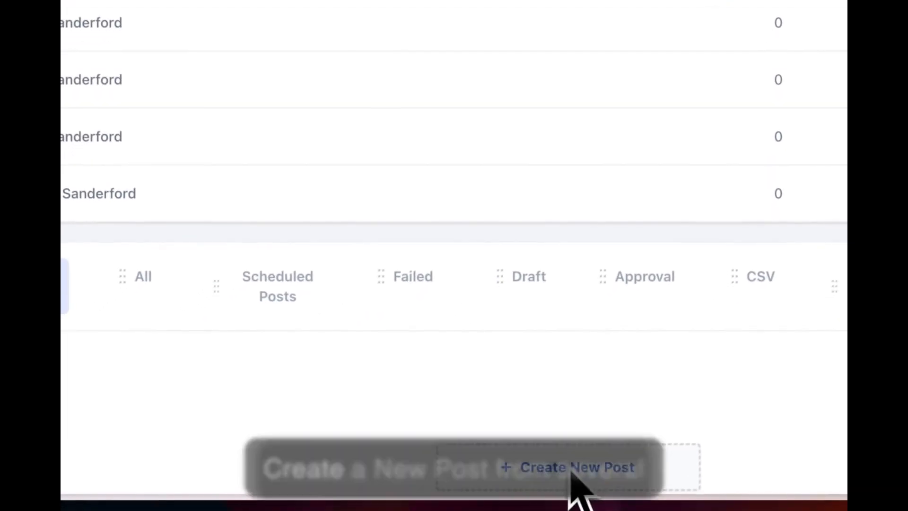
{"action": "left_click", "coordinate": [138, 282]}
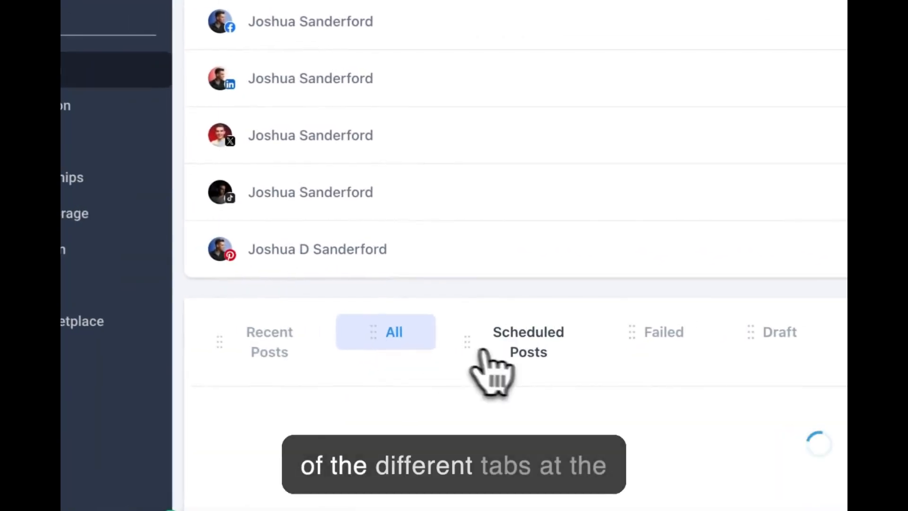
{"action": "left_click", "coordinate": [505, 353]}
{"action": "left_click", "coordinate": [276, 348]}
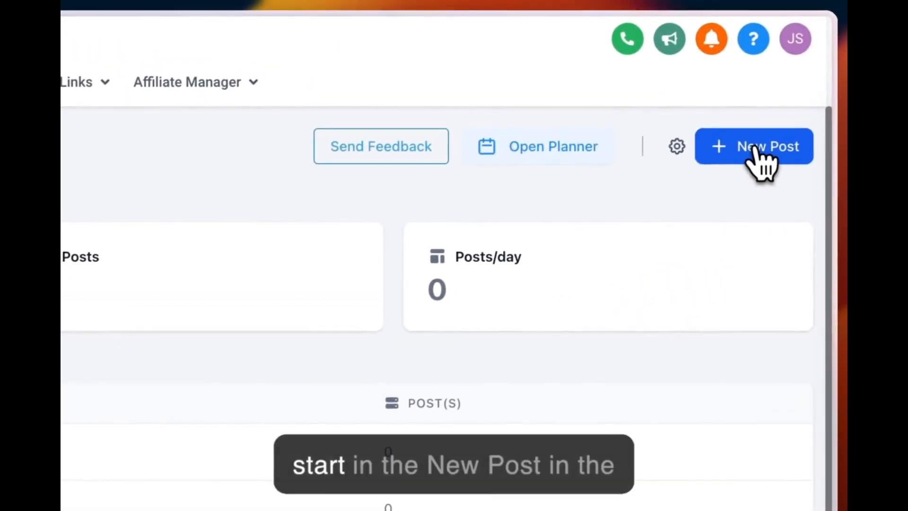
Step: Start a new social post and check which social accounts it can be posted to
{"action": "left_click", "coordinate": [755, 148]}
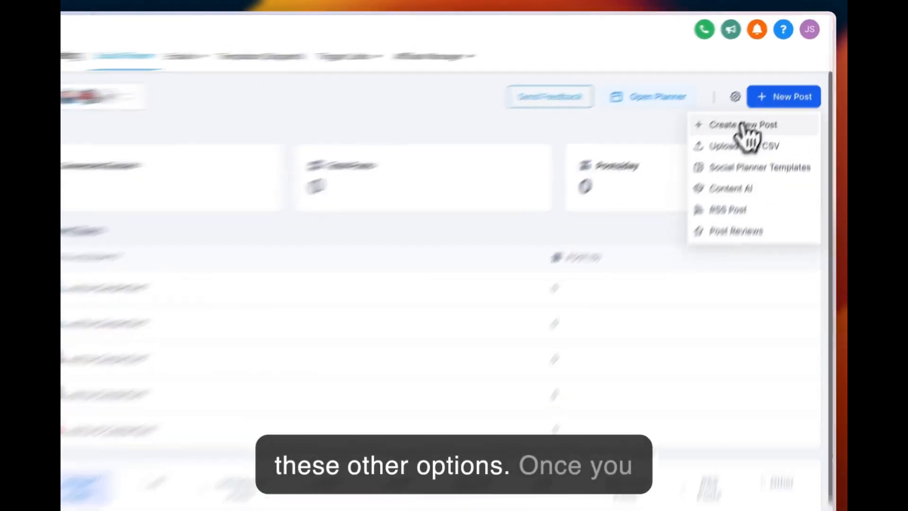
{"action": "left_click", "coordinate": [766, 105]}
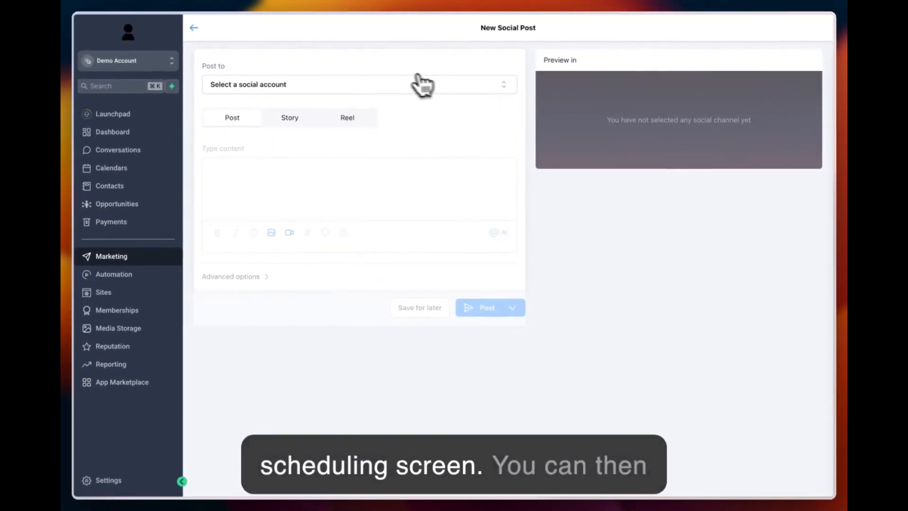
{"action": "left_click", "coordinate": [418, 80]}
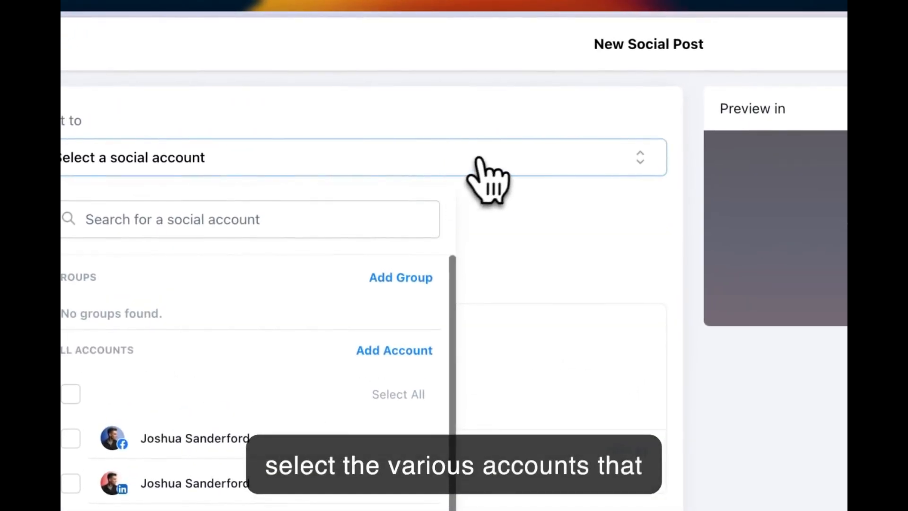
{"action": "left_click", "coordinate": [497, 157]}
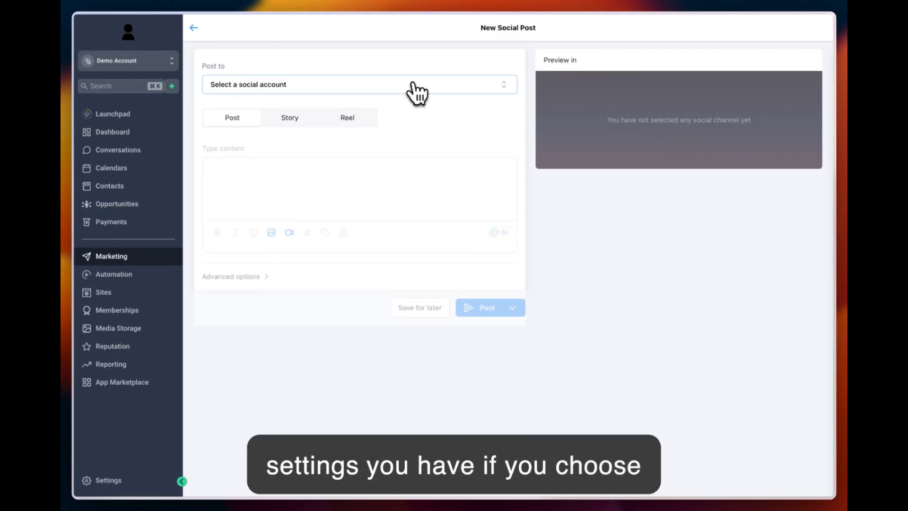
Step: Select all connected social accounts as destinations for the post
{"action": "left_click", "coordinate": [417, 90]}
{"action": "left_click", "coordinate": [220, 228]}
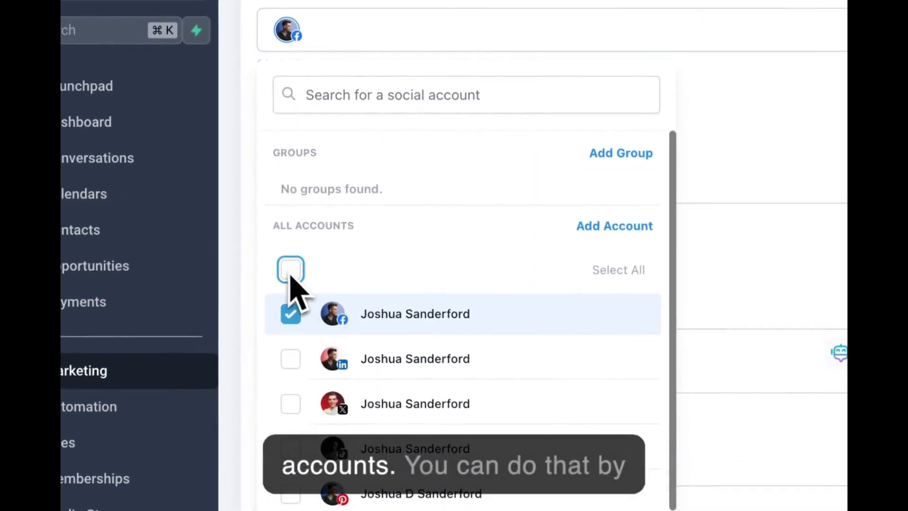
{"action": "left_click", "coordinate": [291, 269]}
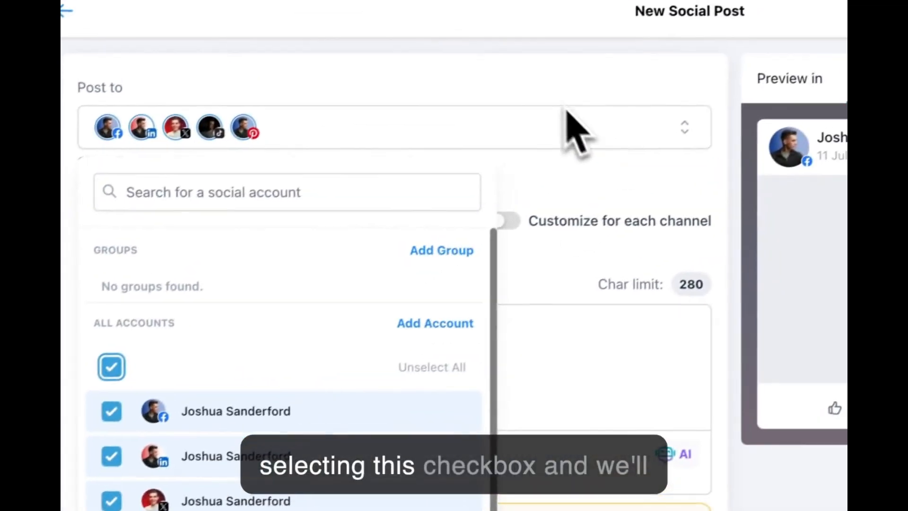
{"action": "left_click", "coordinate": [746, 19]}
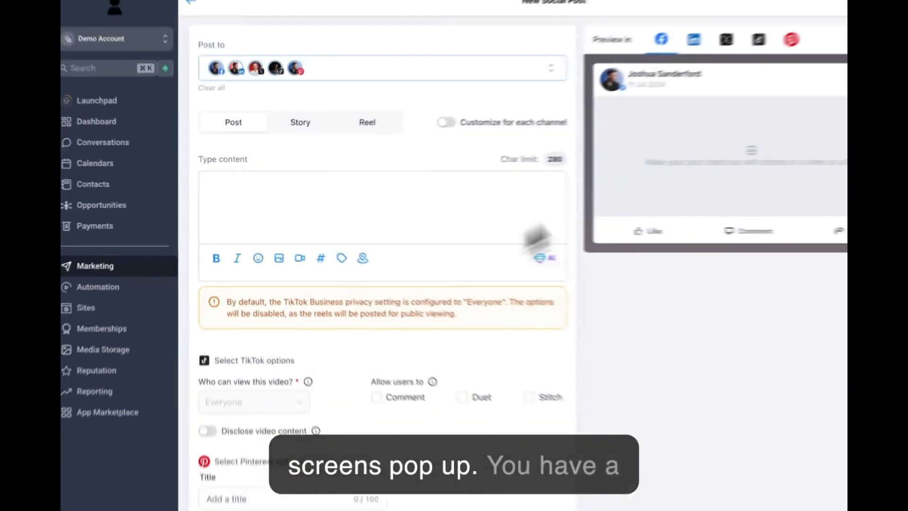
Step: Preview the post for LinkedIn, X, TikTok and Pinterest, and return to the Facebook preview
{"action": "left_click", "coordinate": [626, 64]}
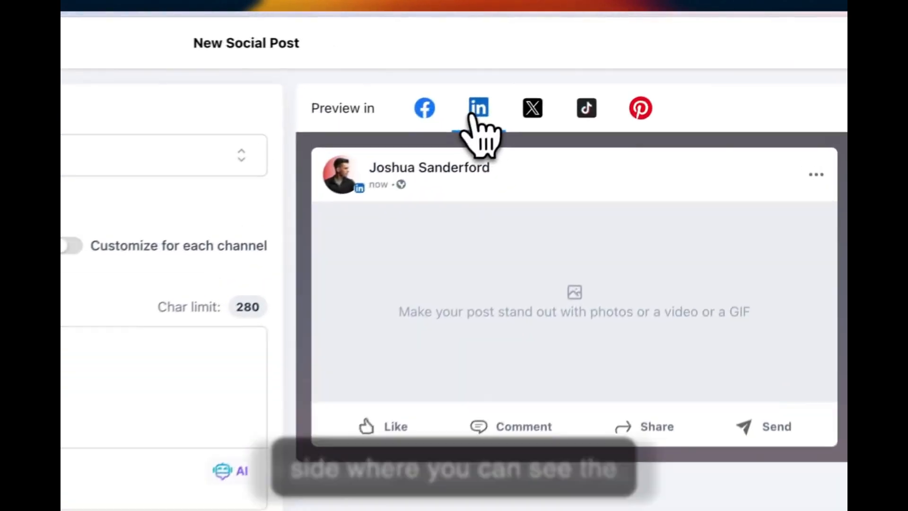
{"action": "left_click", "coordinate": [533, 109]}
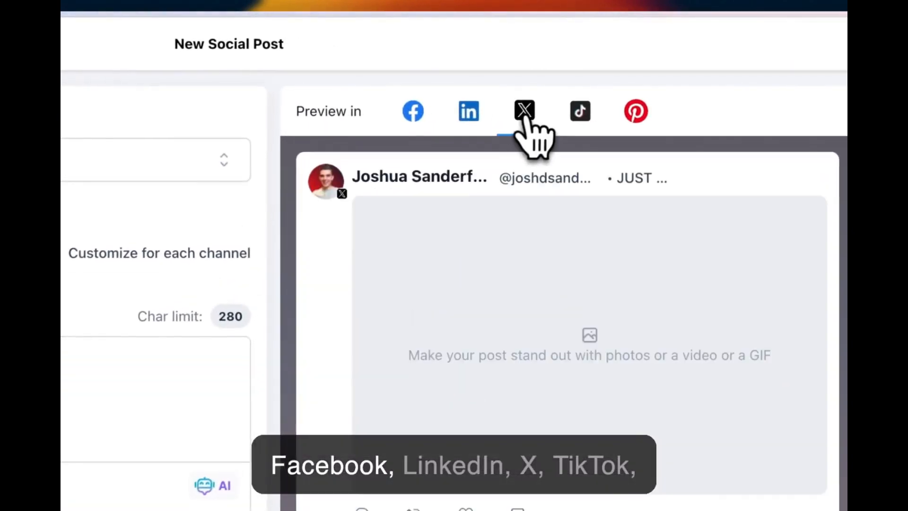
{"action": "left_click", "coordinate": [586, 110]}
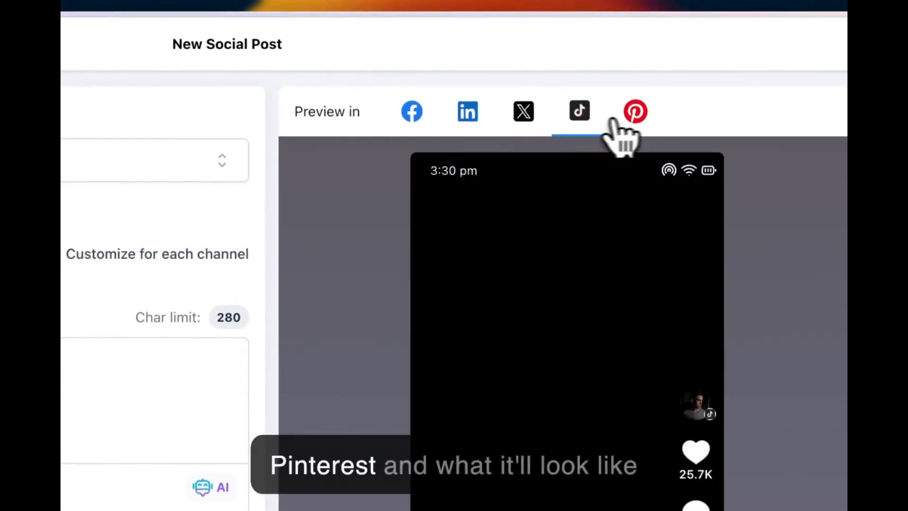
{"action": "left_click", "coordinate": [634, 113]}
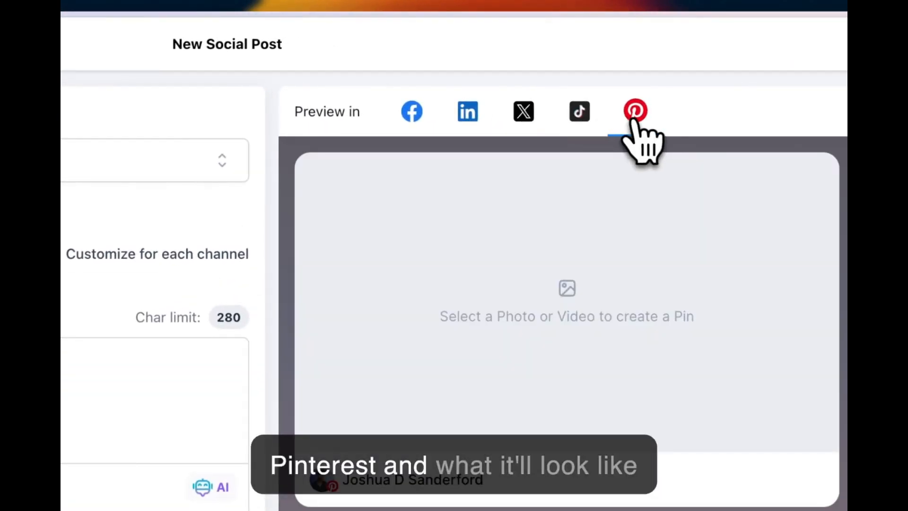
{"action": "left_click", "coordinate": [409, 114]}
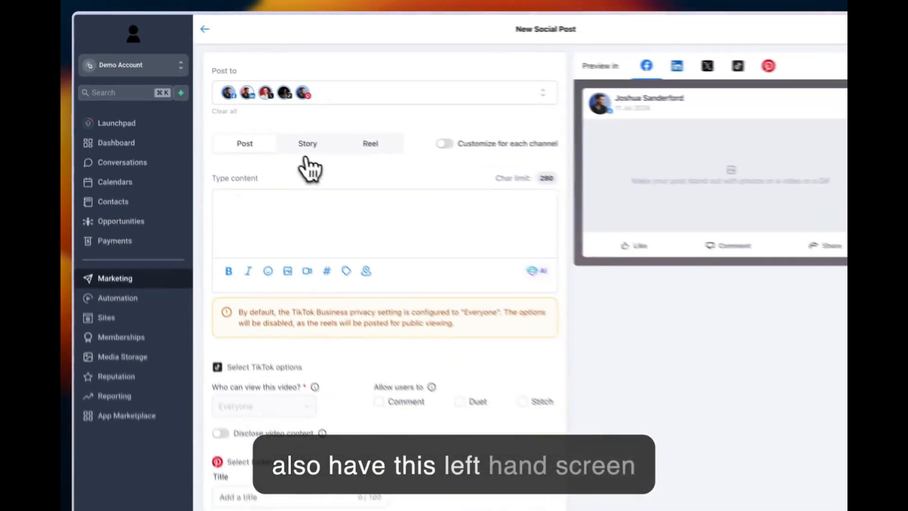
Step: Look over the new post form, from the content field through the TikTok and Pinterest options
{"action": "scroll", "coordinate": [212, 182], "scroll_direction": "down", "scroll_amount": 3}
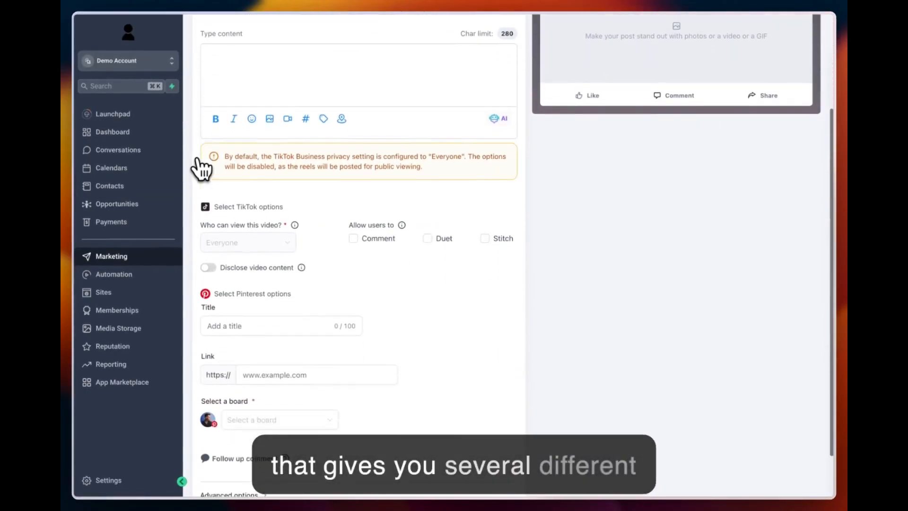
{"action": "scroll", "coordinate": [198, 160], "scroll_direction": "down", "scroll_amount": 1}
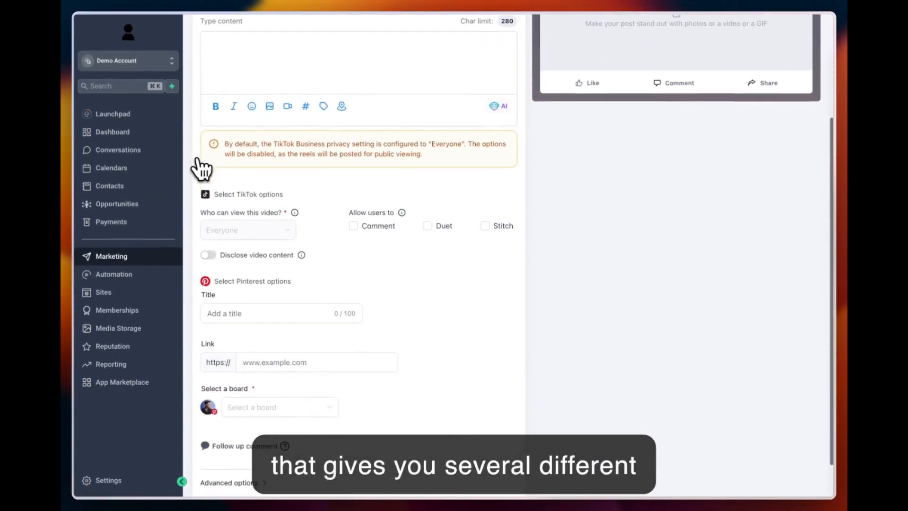
{"action": "scroll", "coordinate": [197, 161], "scroll_direction": "up", "scroll_amount": 1}
{"action": "scroll", "coordinate": [201, 168], "scroll_direction": "up", "scroll_amount": 3}
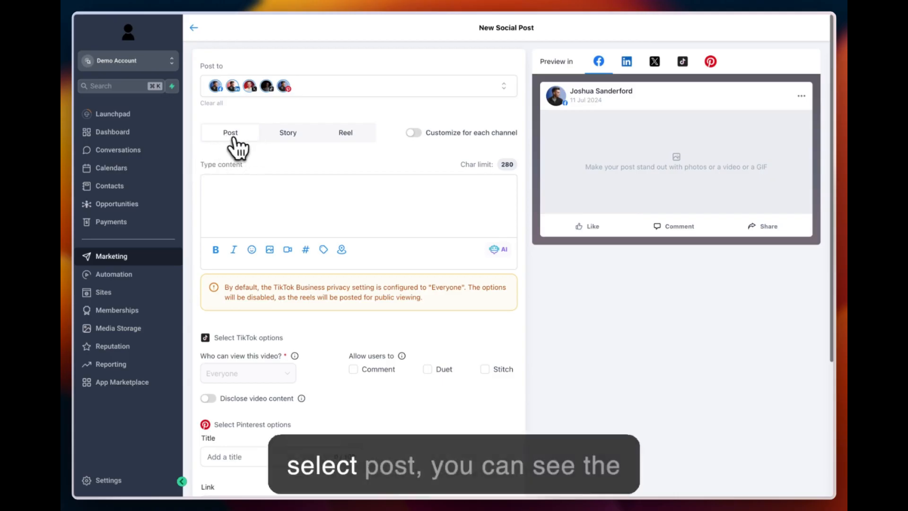
{"action": "left_click", "coordinate": [224, 195]}
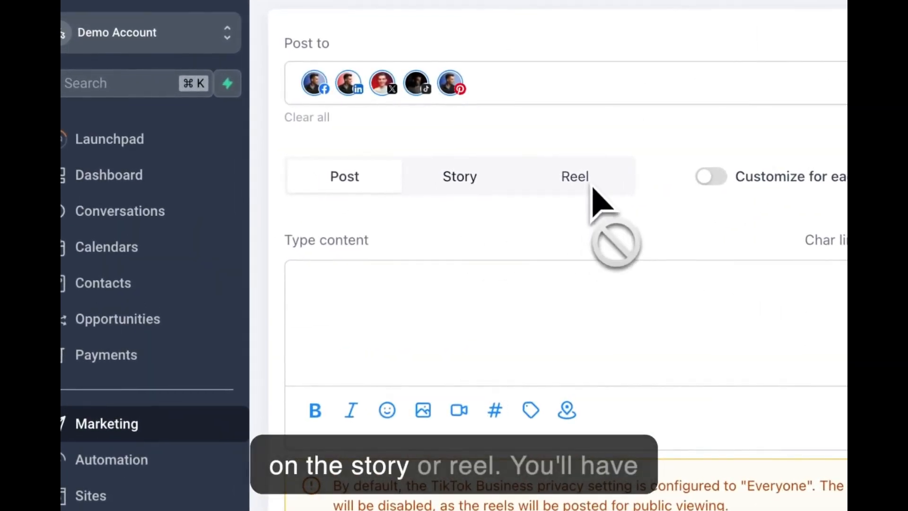
Step: Clear the selected social accounts and choose only the Facebook account for the post
{"action": "left_click", "coordinate": [539, 100]}
{"action": "left_click", "coordinate": [320, 323]}
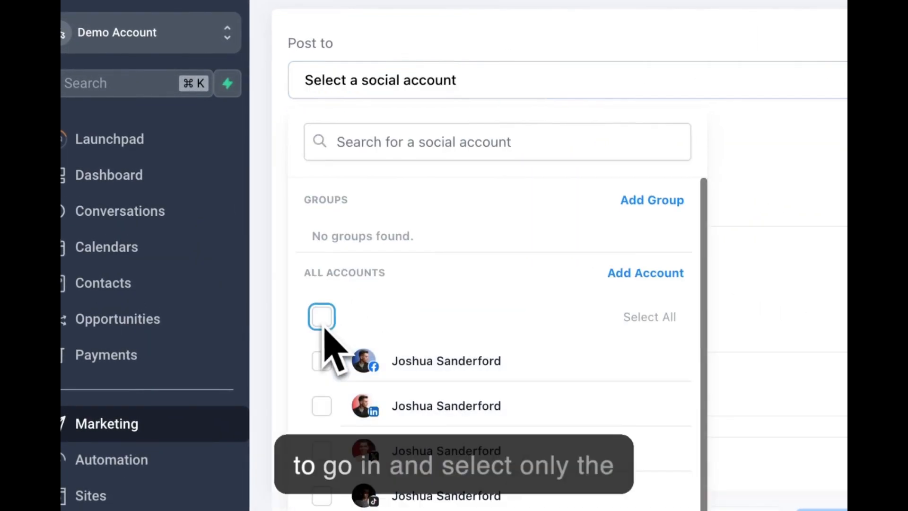
{"action": "left_click", "coordinate": [322, 361]}
{"action": "left_click", "coordinate": [754, 183]}
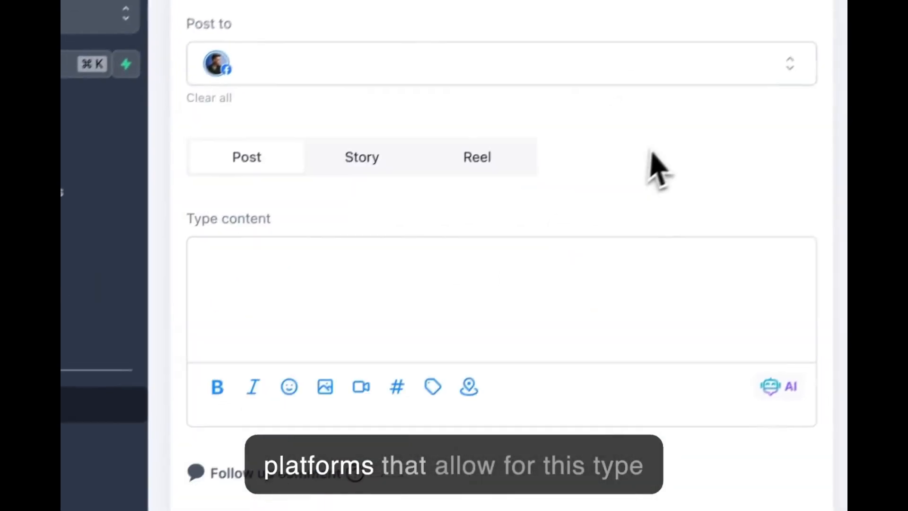
Step: Deselect the Facebook account and select all connected social accounts again
{"action": "left_click", "coordinate": [309, 86]}
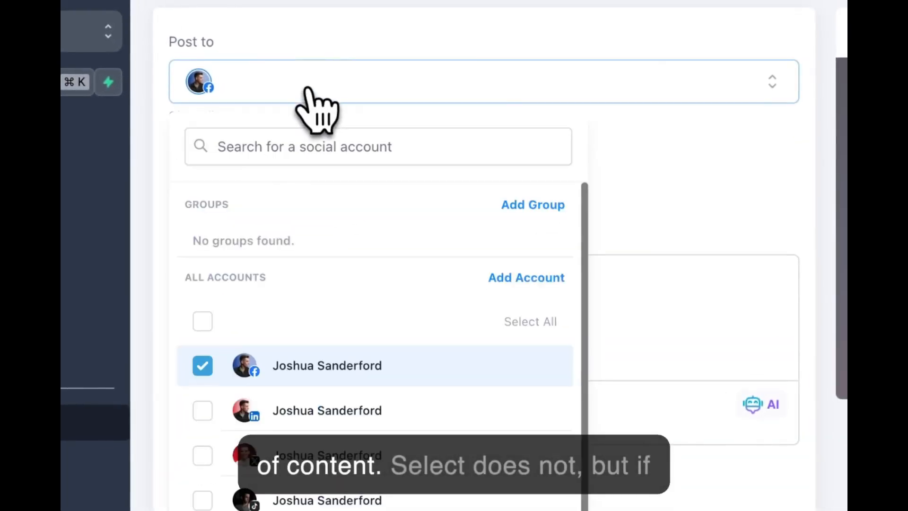
{"action": "left_click", "coordinate": [202, 366]}
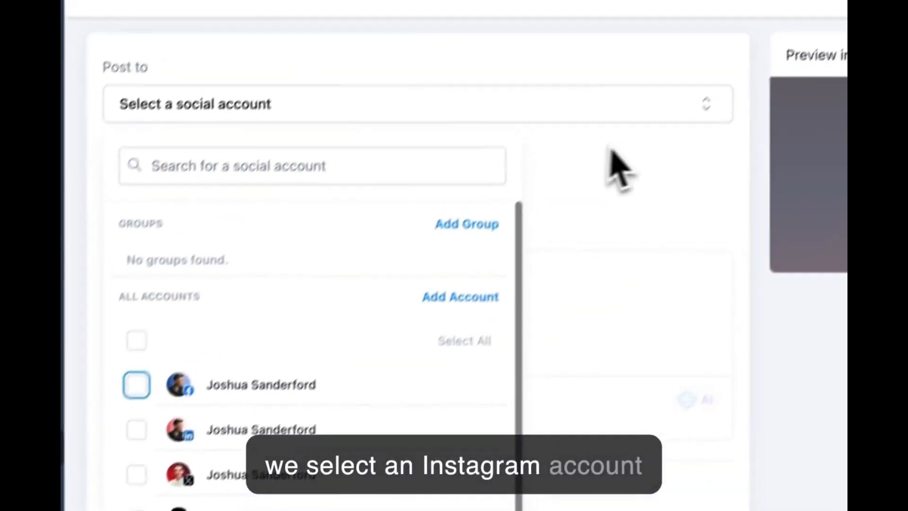
{"action": "left_click", "coordinate": [589, 164]}
{"action": "left_click", "coordinate": [236, 130]}
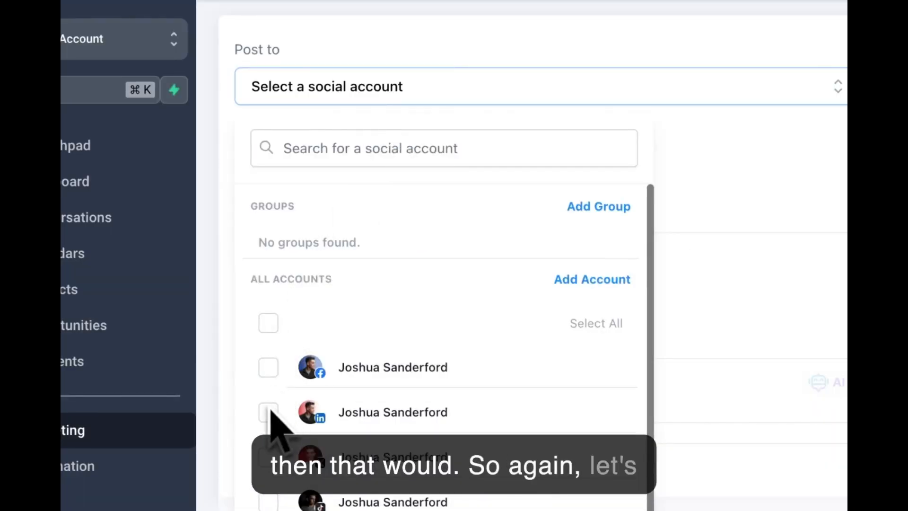
{"action": "left_click", "coordinate": [268, 323]}
{"action": "left_click", "coordinate": [548, 156]}
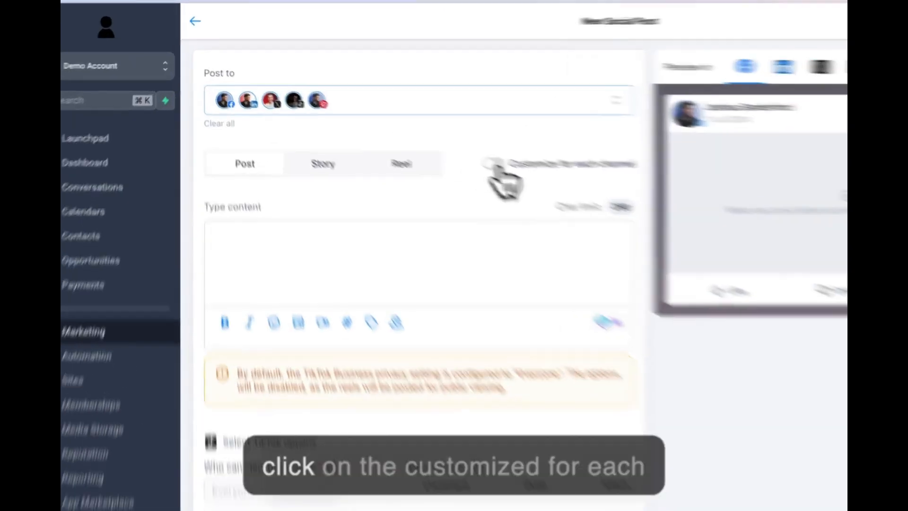
Step: Enable customization for each channel and view the LinkedIn, X and TikTok versions of the post
{"action": "left_click", "coordinate": [414, 133]}
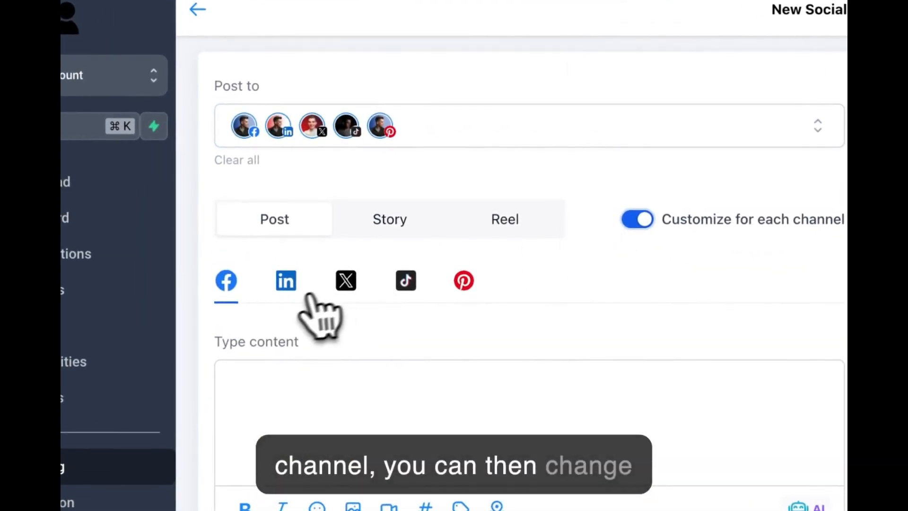
{"action": "left_click", "coordinate": [286, 297]}
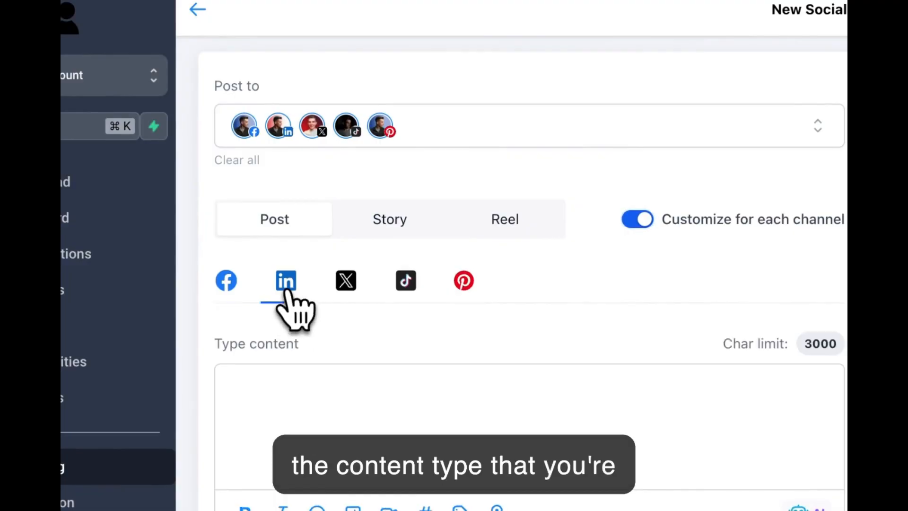
{"action": "left_click", "coordinate": [345, 283]}
{"action": "left_click", "coordinate": [406, 283]}
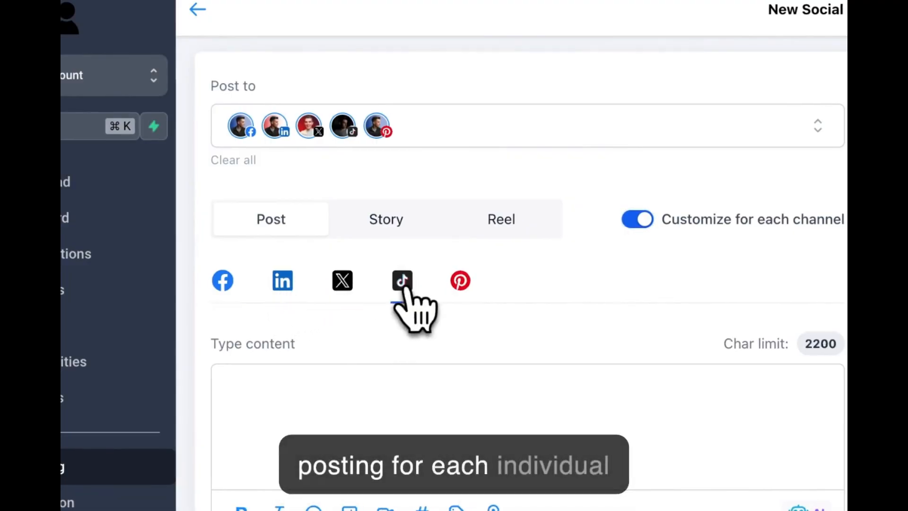
Step: Disable customization for each channel and place the cursor in the post's content field
{"action": "left_click", "coordinate": [637, 220]}
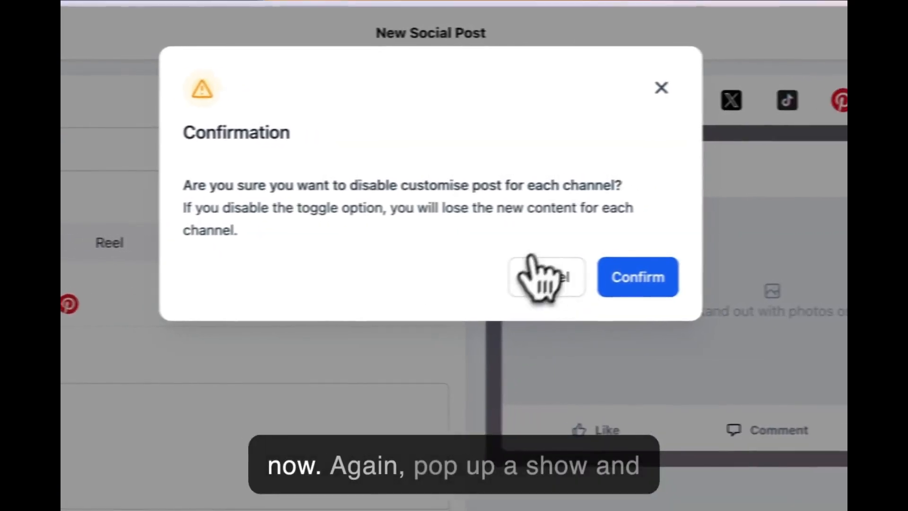
{"action": "left_click", "coordinate": [597, 279]}
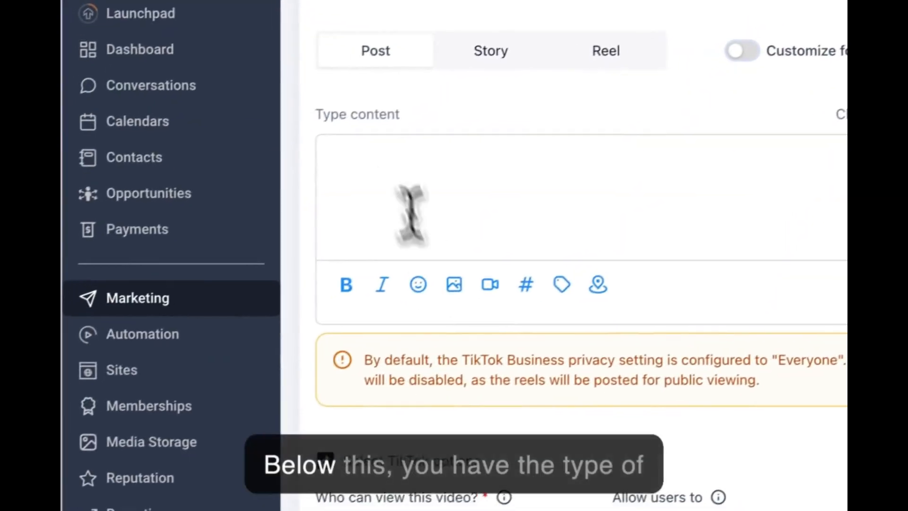
{"action": "left_click", "coordinate": [369, 166]}
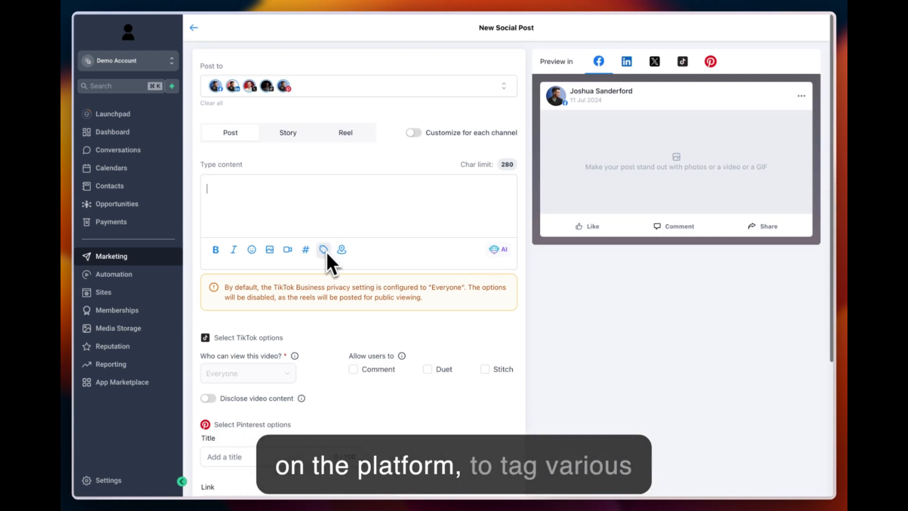
Step: Examine the TikTok options, including the explanation of disclosing video content, and the Pinterest options
{"action": "scroll", "coordinate": [324, 316], "scroll_direction": "down", "scroll_amount": 3}
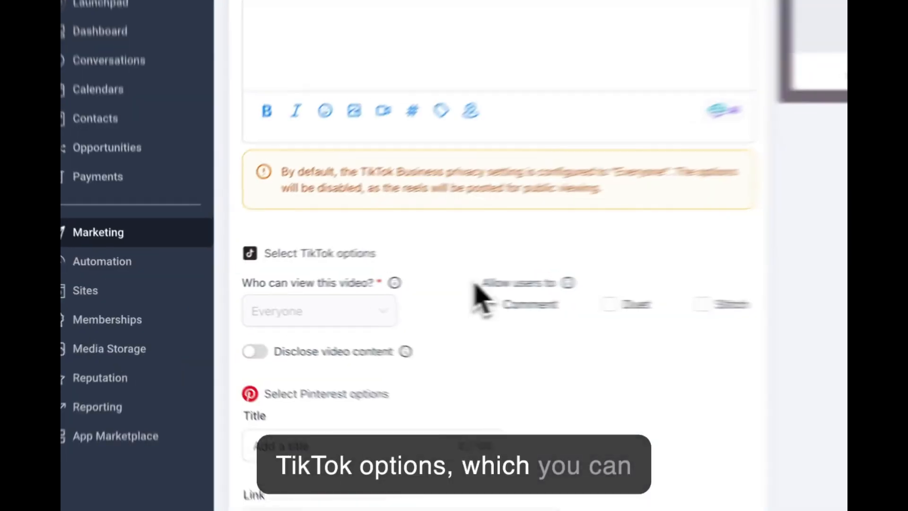
{"action": "left_click_drag", "start_coordinate": [349, 288], "coordinate": [387, 287]}
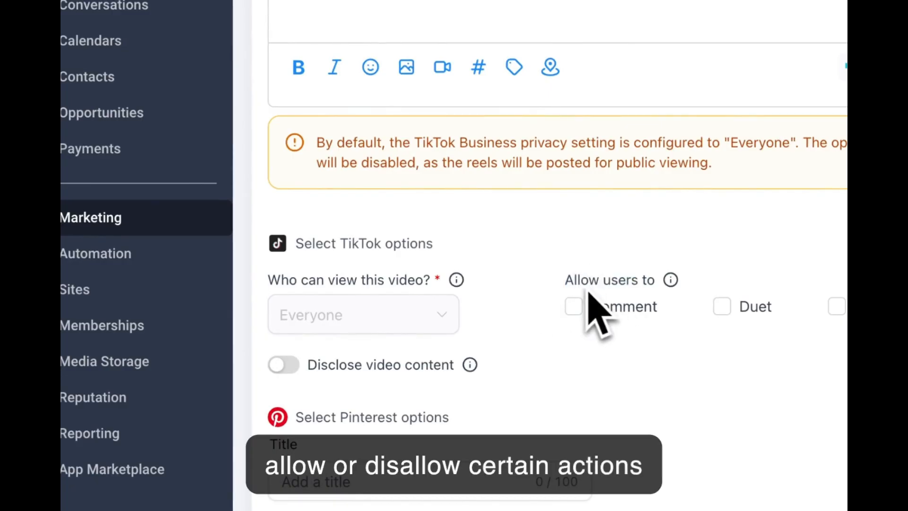
{"action": "left_click_drag", "start_coordinate": [297, 244], "coordinate": [479, 258]}
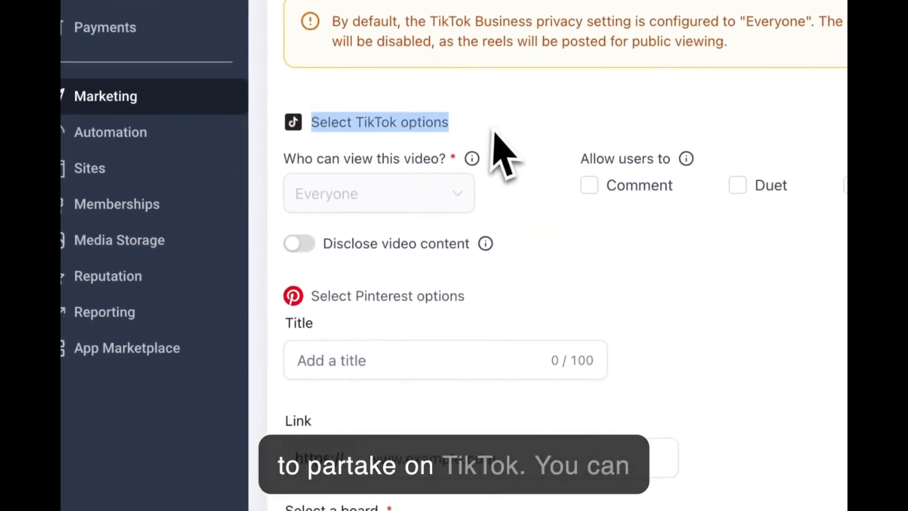
{"action": "left_click", "coordinate": [508, 171]}
{"action": "scroll", "coordinate": [495, 189], "scroll_direction": "down", "scroll_amount": 2}
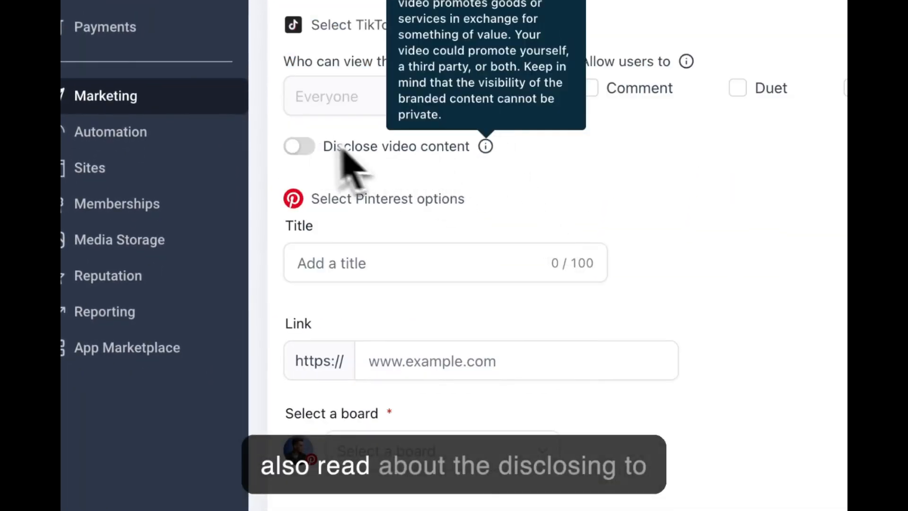
{"action": "mouse_move", "coordinate": [485, 157]}
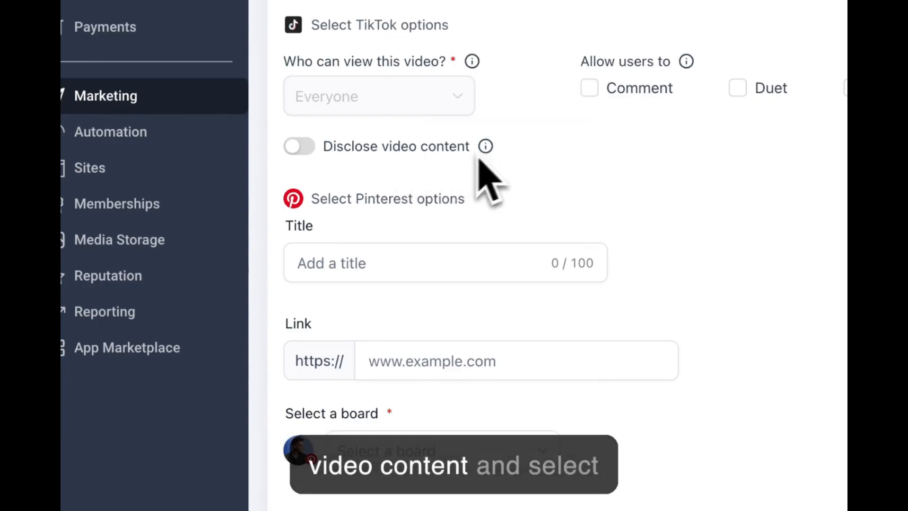
{"action": "left_click_drag", "start_coordinate": [309, 198], "coordinate": [465, 199]}
{"action": "left_click", "coordinate": [584, 196]}
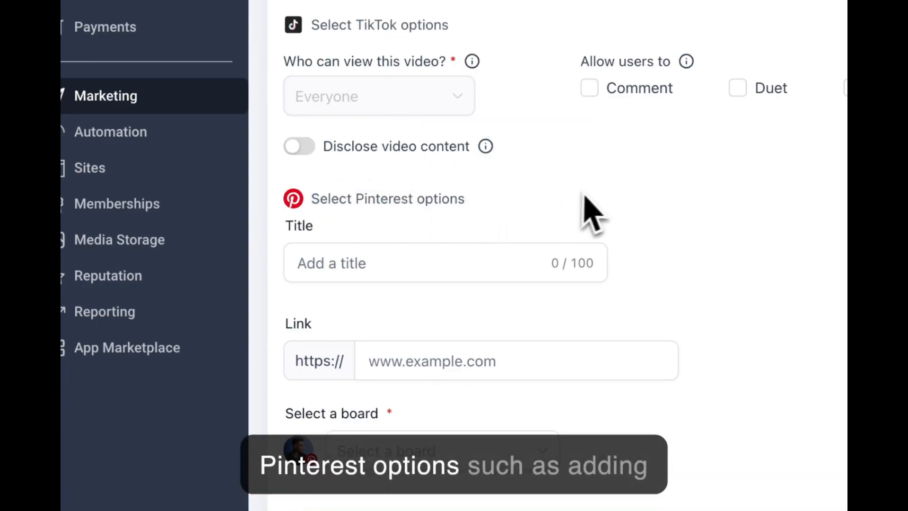
Step: Examine the Pinterest options for the post's title, link and board
{"action": "scroll", "coordinate": [355, 263], "scroll_direction": "down", "scroll_amount": 2}
{"action": "left_click", "coordinate": [471, 277]}
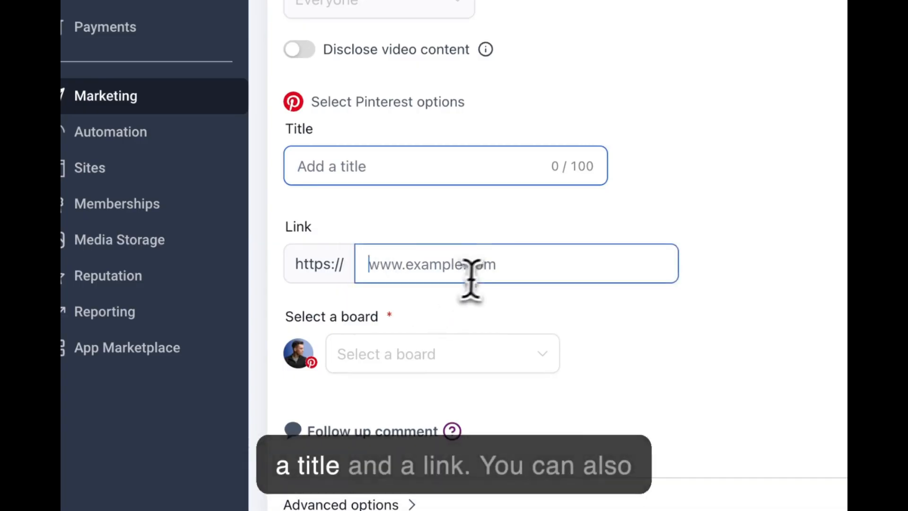
{"action": "scroll", "coordinate": [489, 265], "scroll_direction": "down", "scroll_amount": 1}
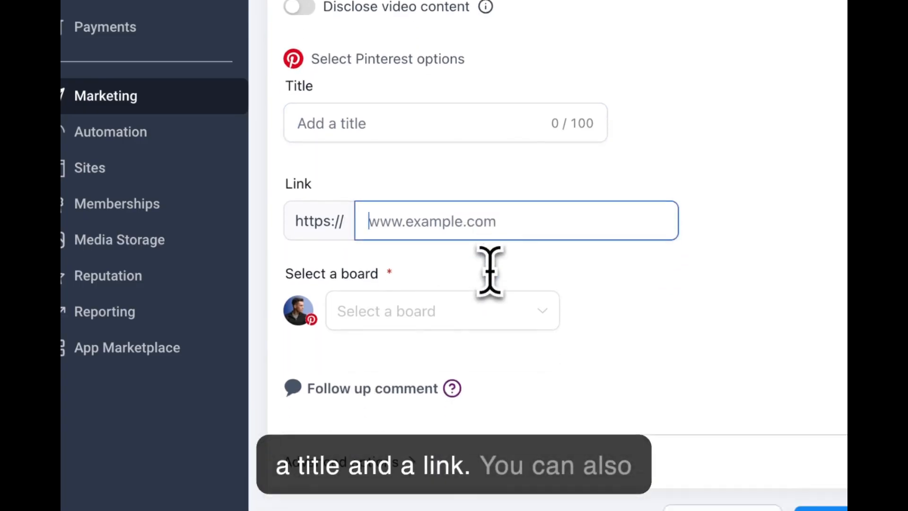
{"action": "left_click", "coordinate": [416, 311]}
{"action": "left_click", "coordinate": [510, 275]}
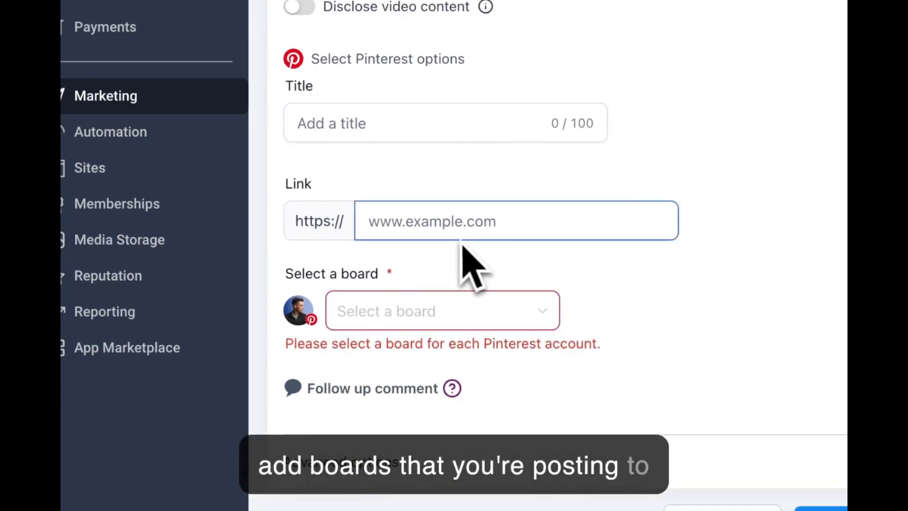
Step: Enable the follow up comment for the post and expand the advanced options with category and tags
{"action": "left_click", "coordinate": [368, 391]}
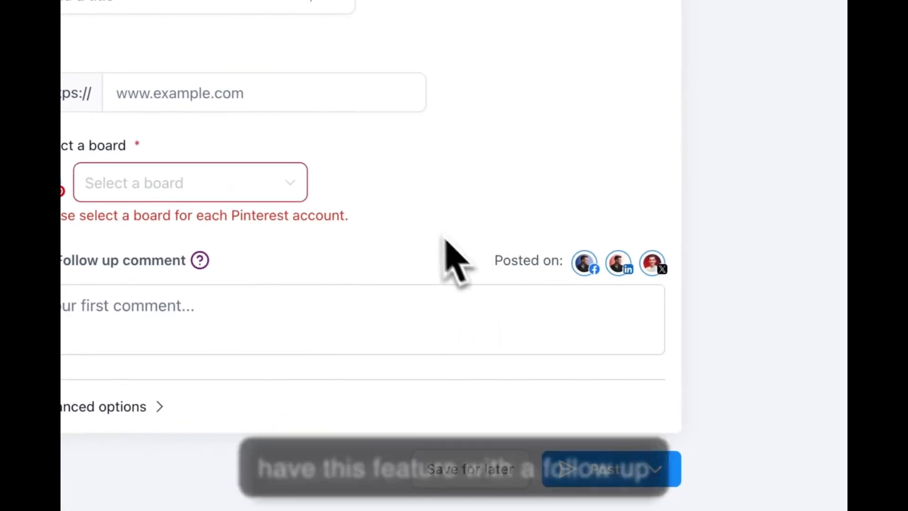
{"action": "left_click_drag", "start_coordinate": [551, 264], "coordinate": [562, 267]}
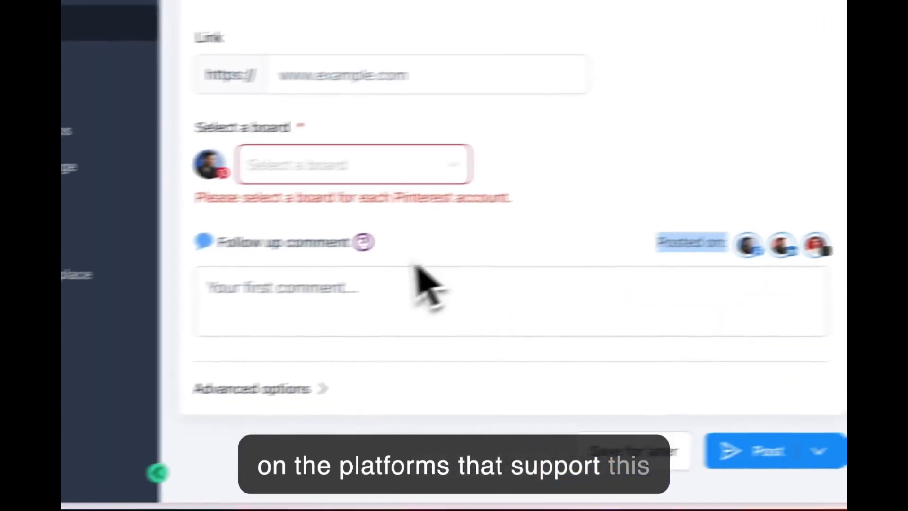
{"action": "left_click", "coordinate": [264, 259]}
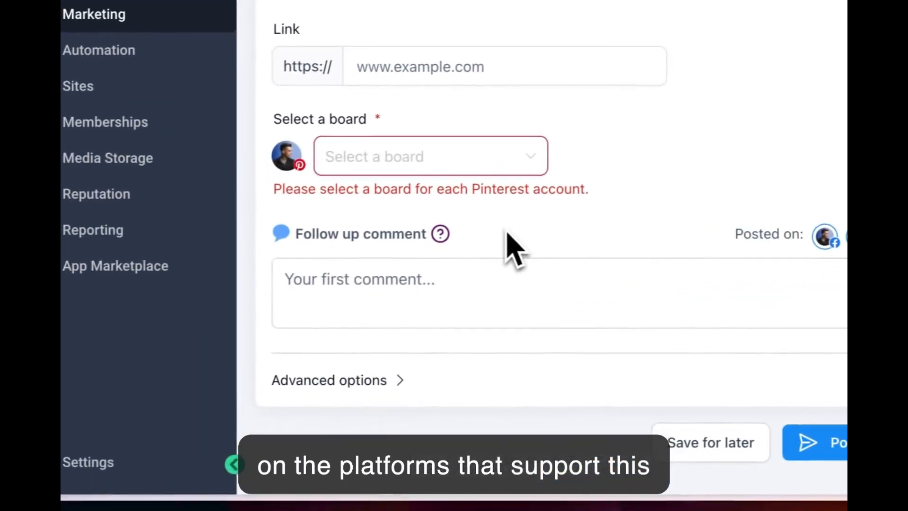
{"action": "left_click", "coordinate": [358, 383]}
{"action": "scroll", "coordinate": [360, 384], "scroll_direction": "down", "scroll_amount": 4}
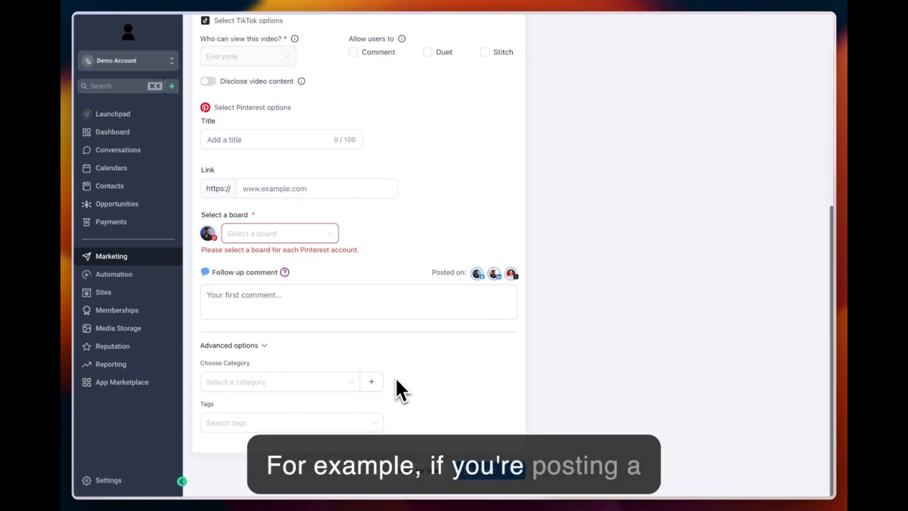
Step: Generate an AI image described as "Apple" in the Dreamlike style and attach it to the post
{"action": "scroll", "coordinate": [396, 377], "scroll_direction": "up", "scroll_amount": 7}
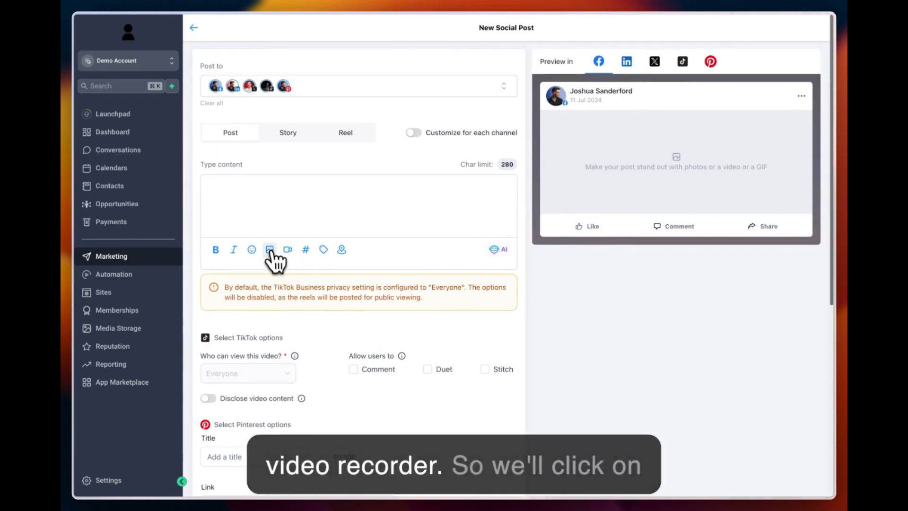
{"action": "left_click", "coordinate": [269, 250]}
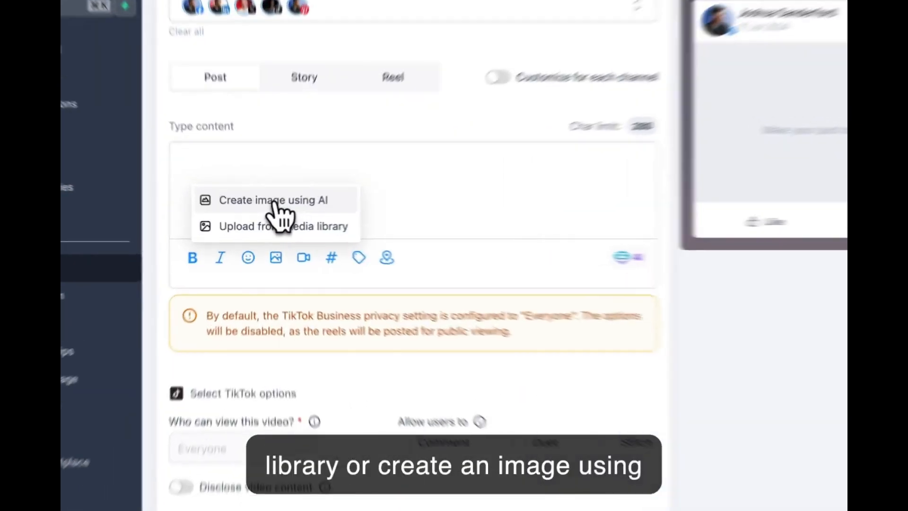
{"action": "left_click", "coordinate": [266, 214]}
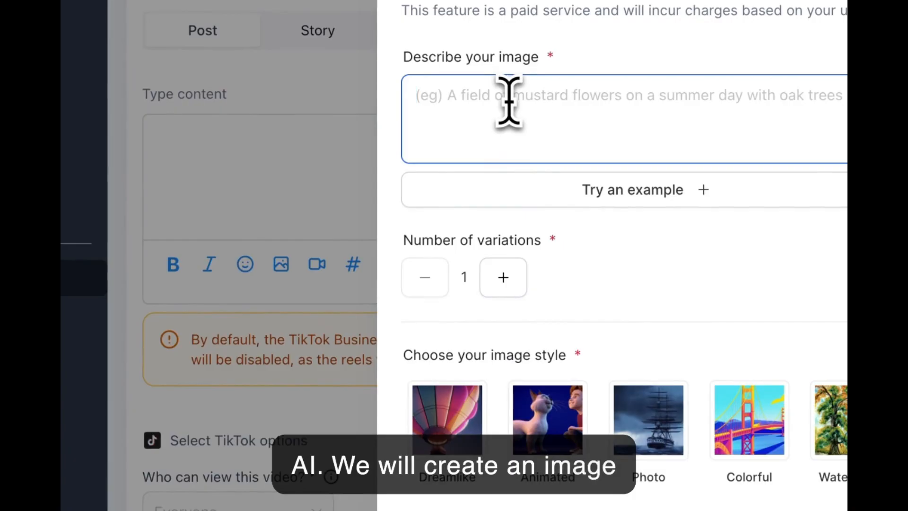
{"action": "type", "text": "App"}
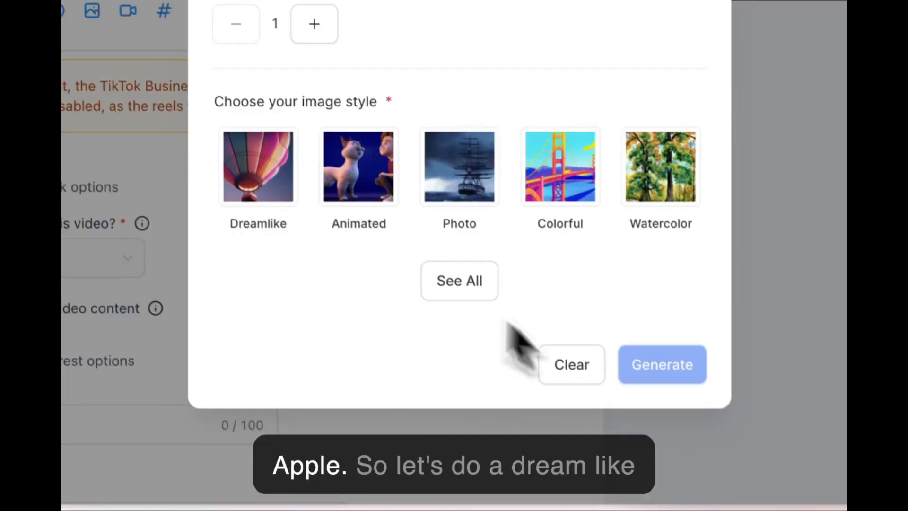
{"action": "left_click", "coordinate": [468, 428]}
{"action": "left_click", "coordinate": [638, 343]}
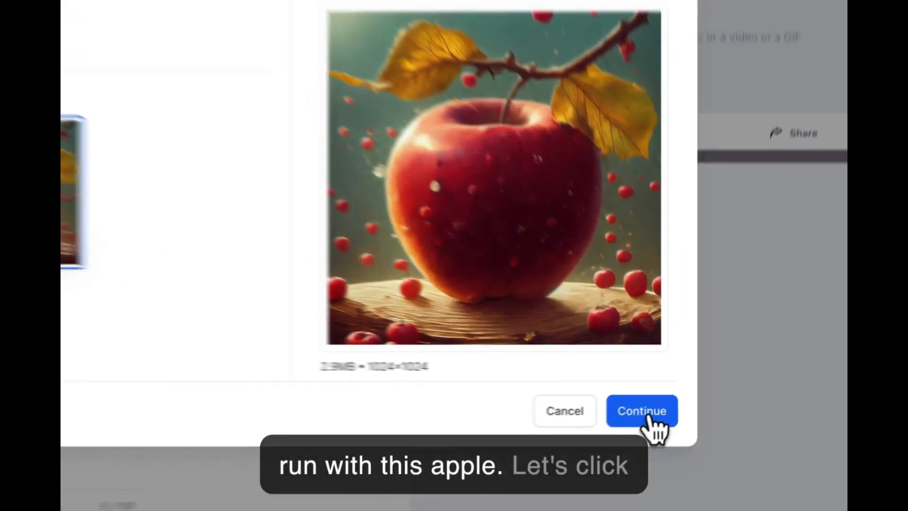
{"action": "left_click", "coordinate": [669, 398]}
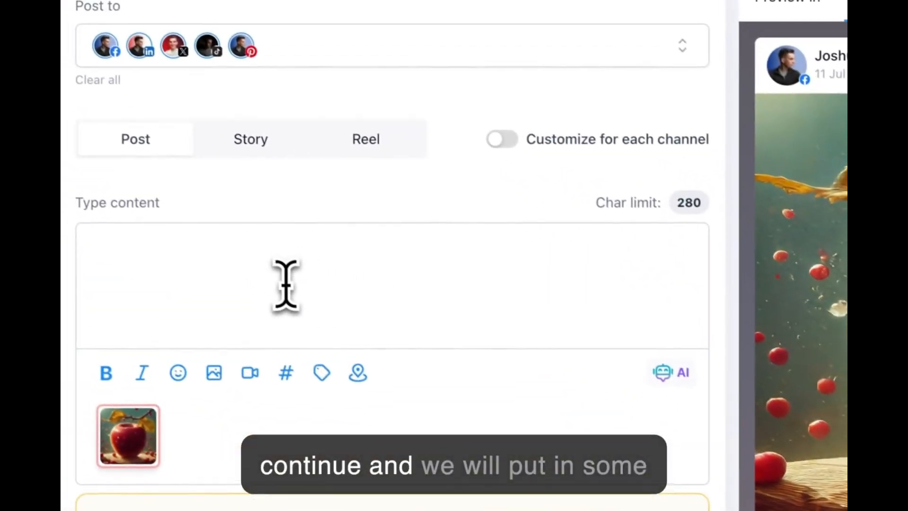
Step: Enter "The Apple" as the post's content and remove the TikTok account from the selected accounts
{"action": "left_click", "coordinate": [285, 285]}
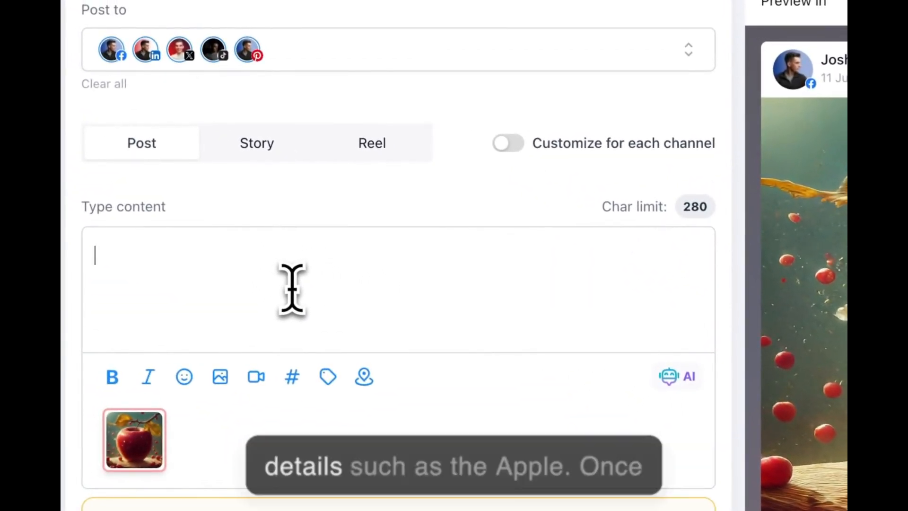
{"action": "type", "text": "The Apple"}
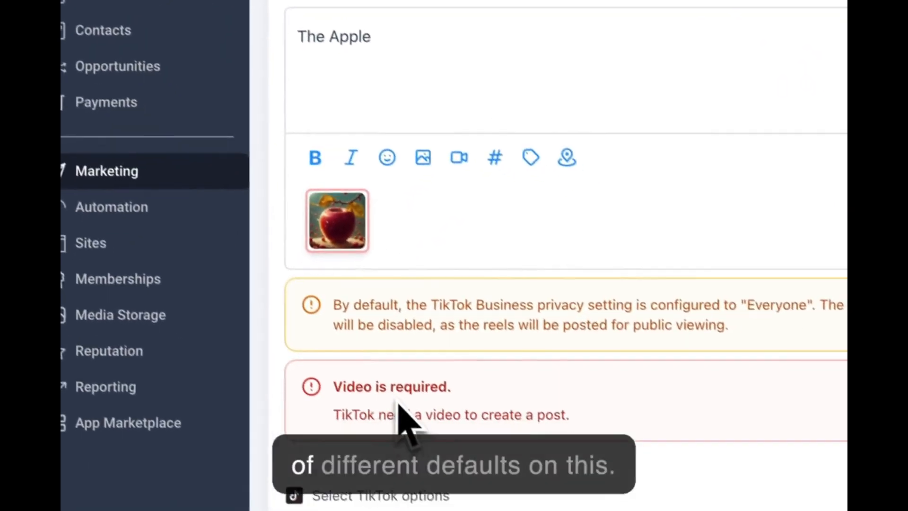
{"action": "left_click_drag", "start_coordinate": [321, 404], "coordinate": [586, 426]}
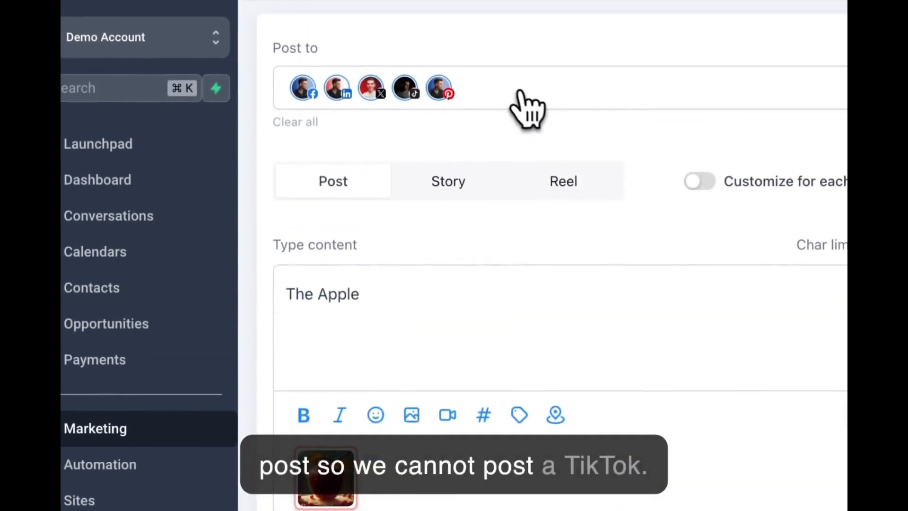
{"action": "left_click", "coordinate": [517, 64]}
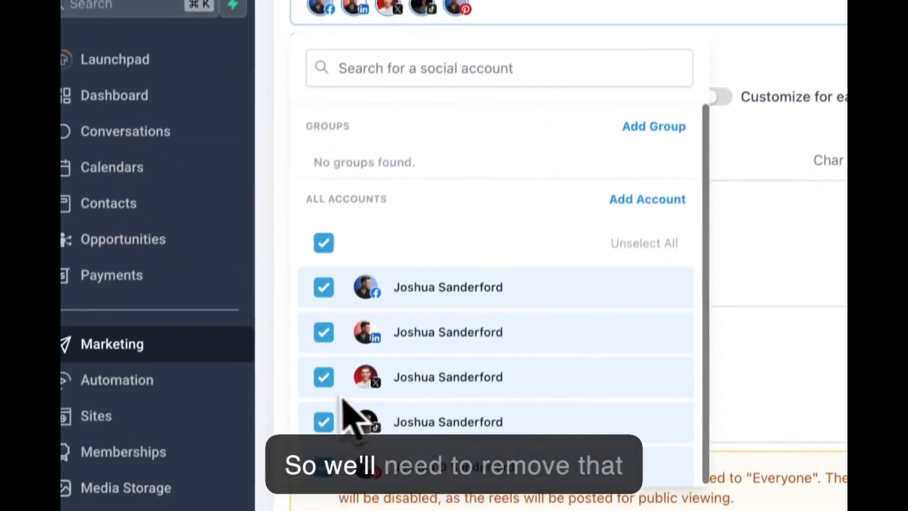
{"action": "left_click", "coordinate": [324, 421]}
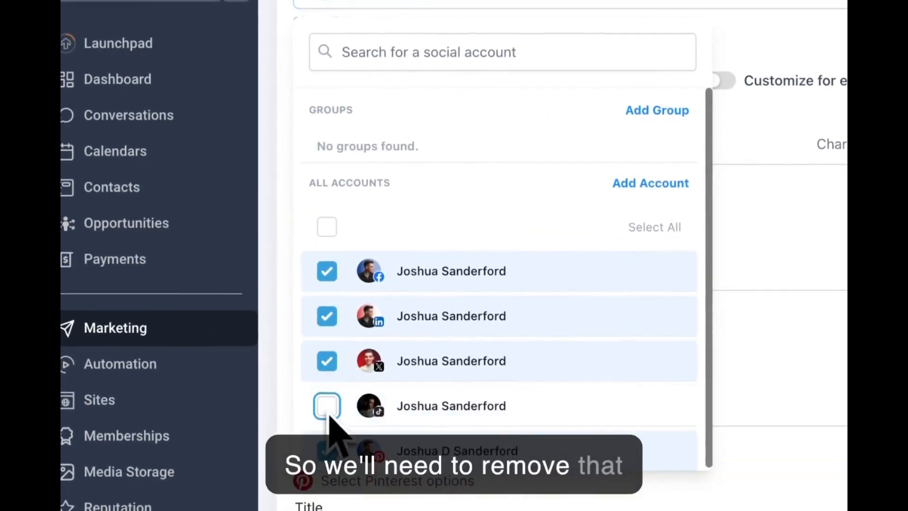
{"action": "left_click", "coordinate": [749, 63]}
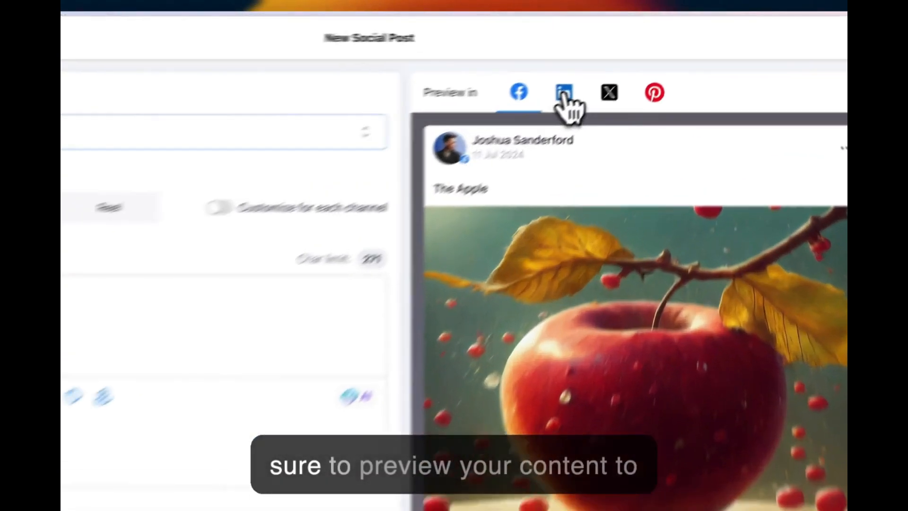
Step: Preview the post as it looks on LinkedIn, X, Pinterest and Facebook
{"action": "left_click", "coordinate": [627, 62]}
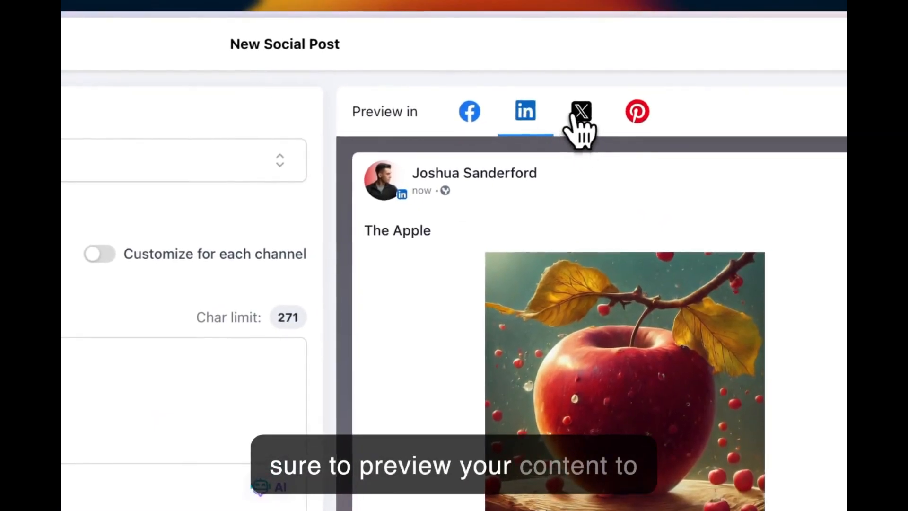
{"action": "left_click", "coordinate": [581, 113]}
{"action": "left_click", "coordinate": [638, 113]}
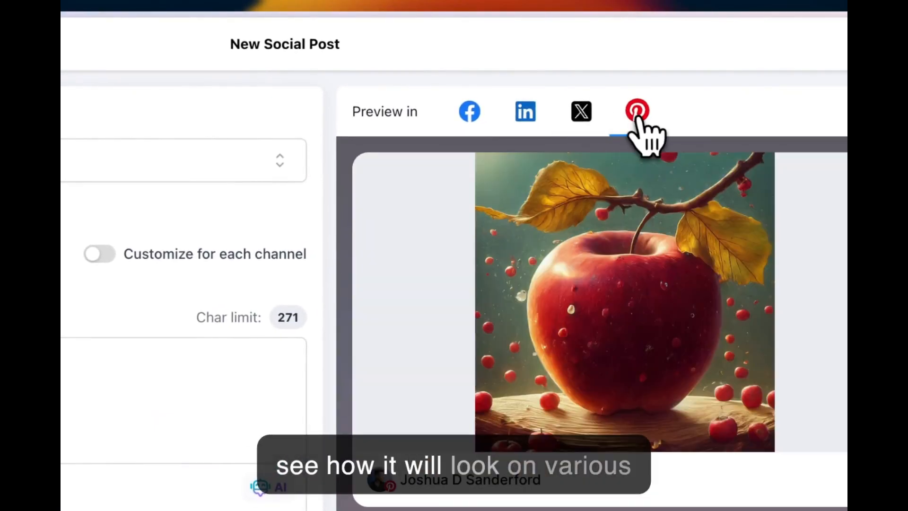
{"action": "left_click", "coordinate": [470, 116]}
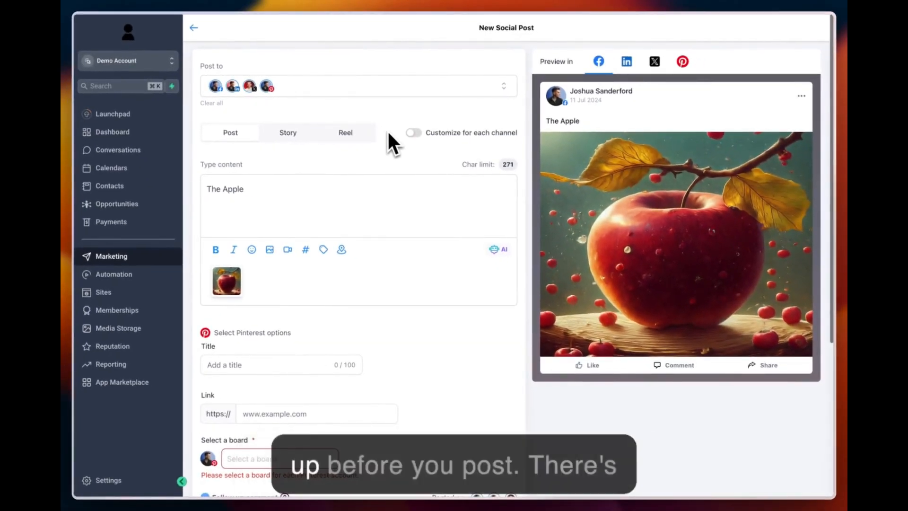
Step: Examine the date and time settings for scheduling the post, and leave them without scheduling
{"action": "scroll", "coordinate": [527, 206], "scroll_direction": "down", "scroll_amount": 5}
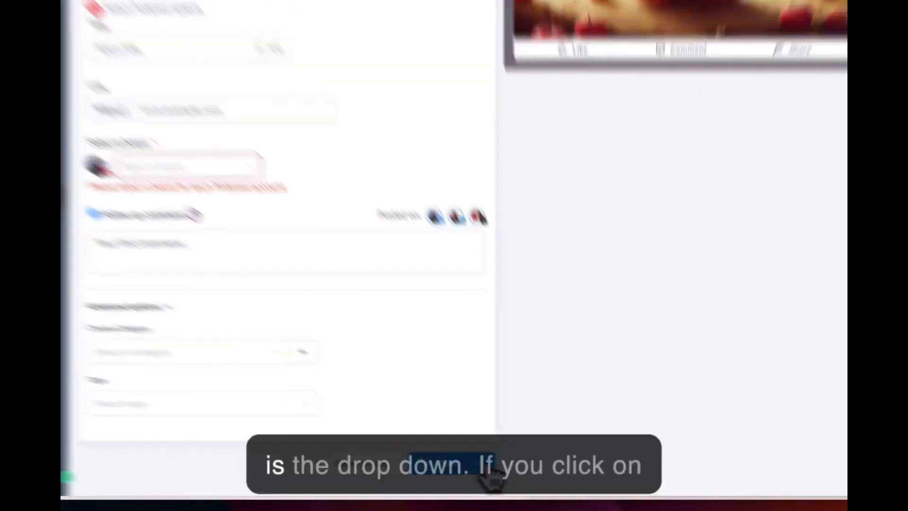
{"action": "left_click", "coordinate": [518, 471]}
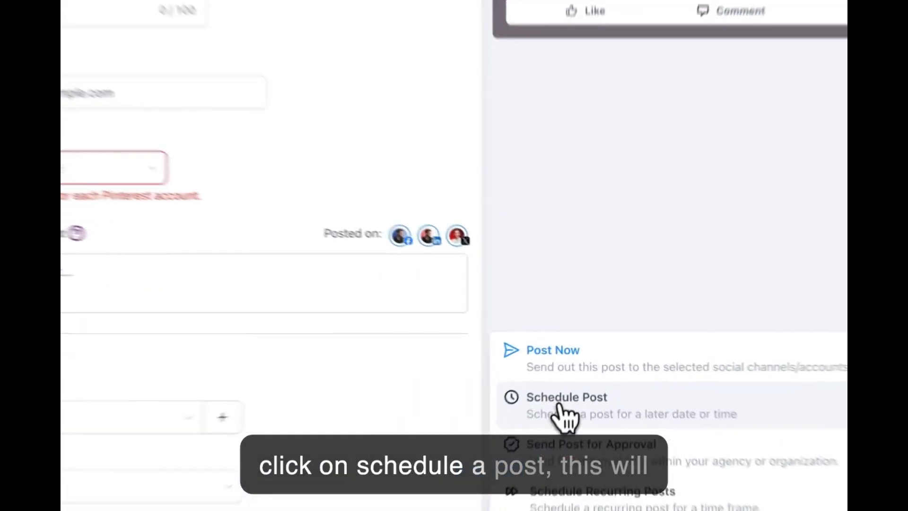
{"action": "left_click", "coordinate": [571, 374]}
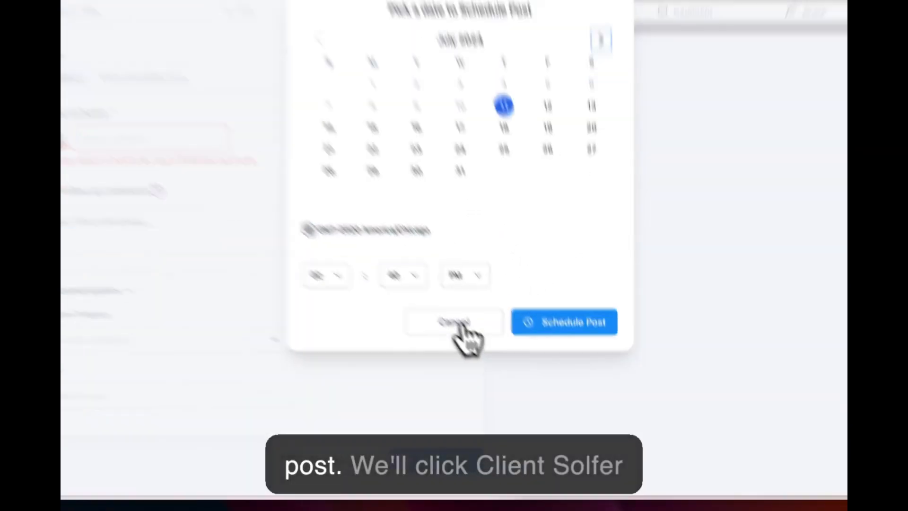
{"action": "left_click", "coordinate": [511, 371]}
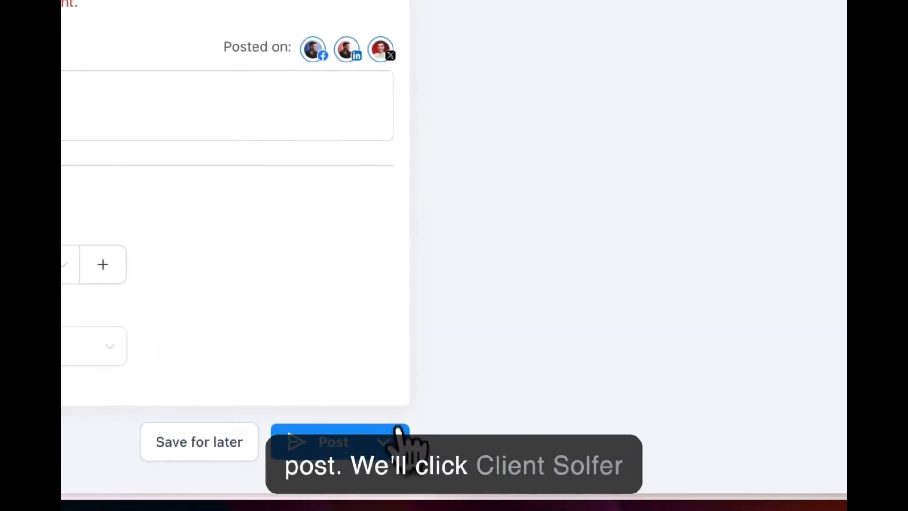
Step: Examine the settings for sending the post for approval, including the approver choice, and leave them without sending
{"action": "left_click", "coordinate": [514, 471]}
{"action": "left_click", "coordinate": [503, 310]}
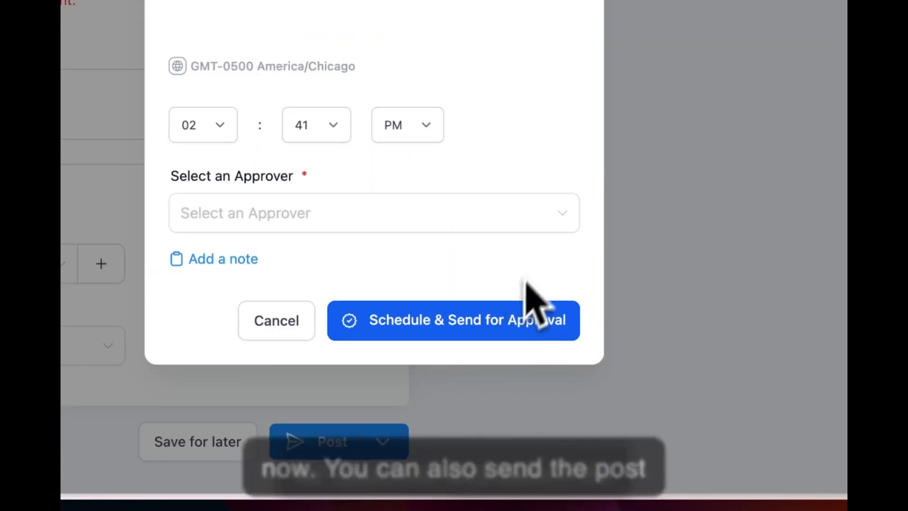
{"action": "left_click", "coordinate": [384, 210]}
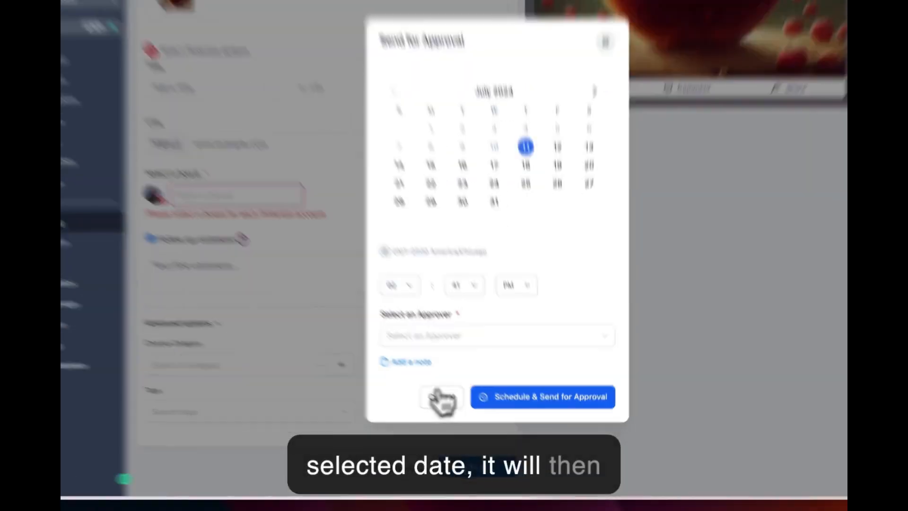
{"action": "left_click", "coordinate": [438, 395]}
Step: Open the recurring post schedule settings and view the available repeat interval units
{"action": "left_click", "coordinate": [507, 464]}
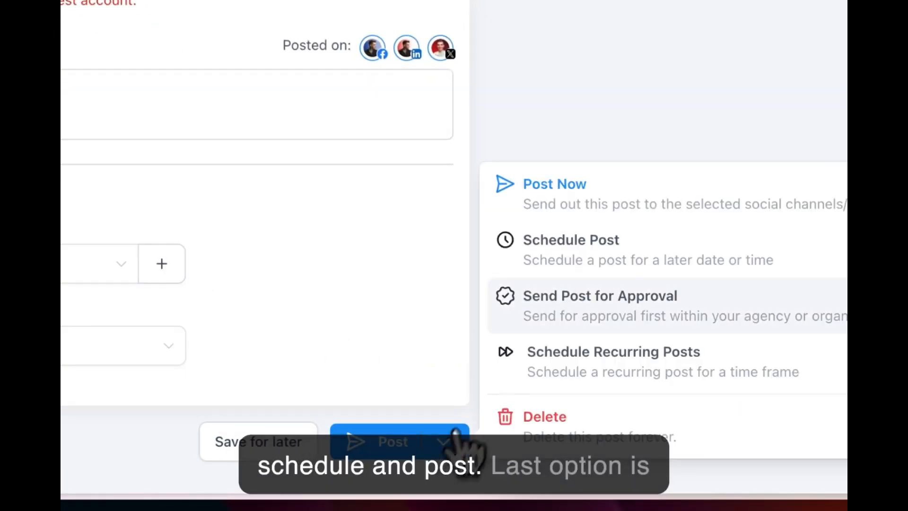
{"action": "left_click", "coordinate": [581, 363]}
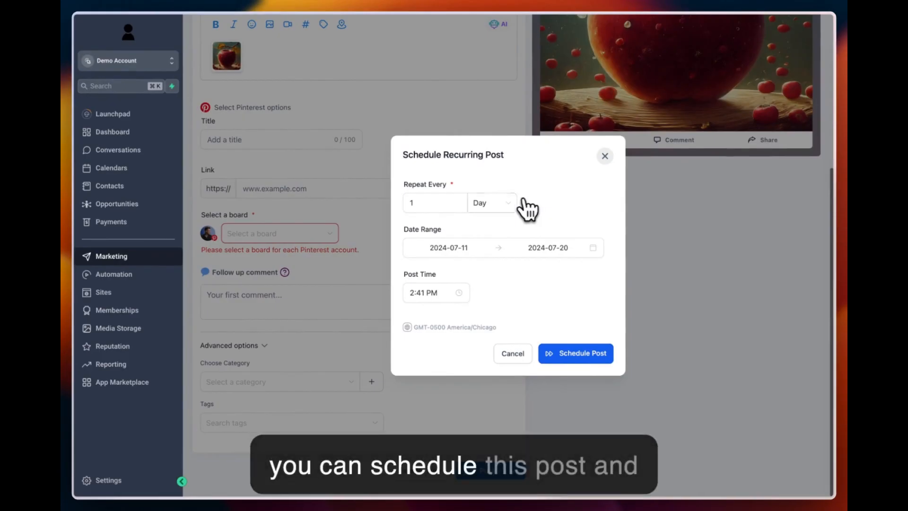
{"action": "left_click", "coordinate": [501, 203]}
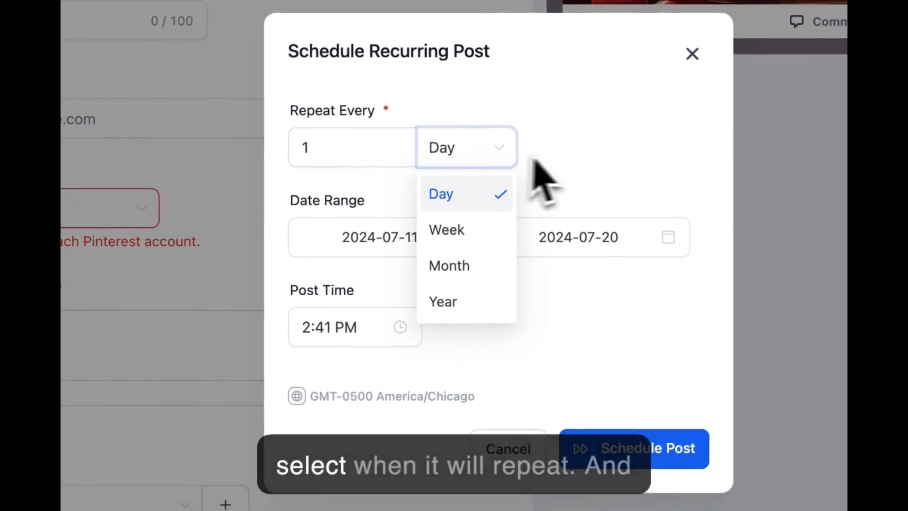